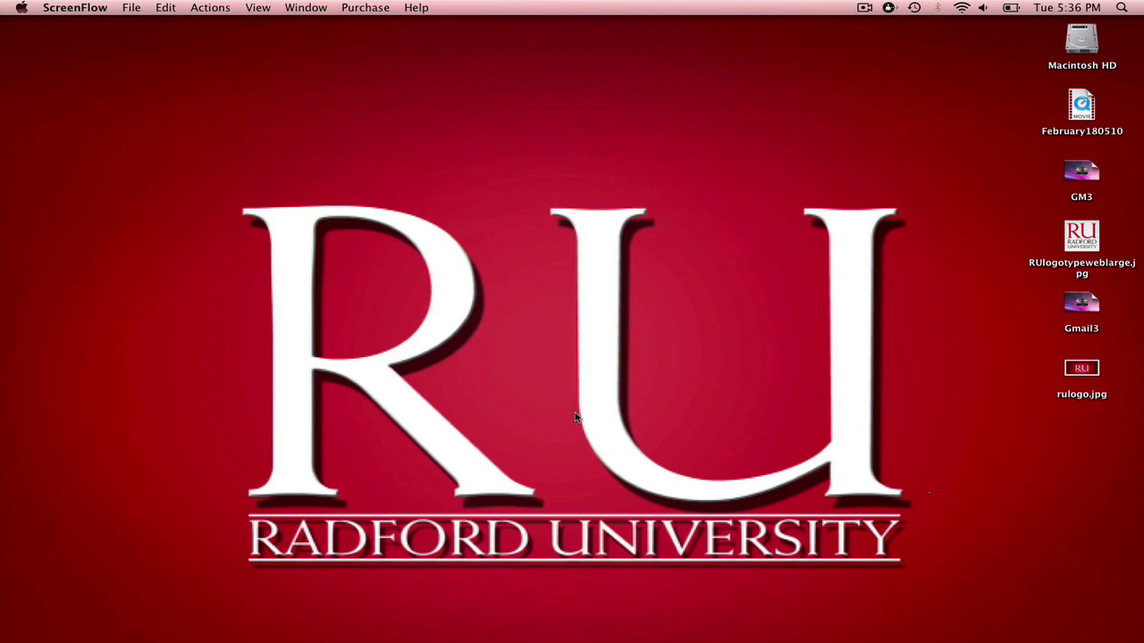
{"action": "mouse_move", "coordinate": [741, 636]}
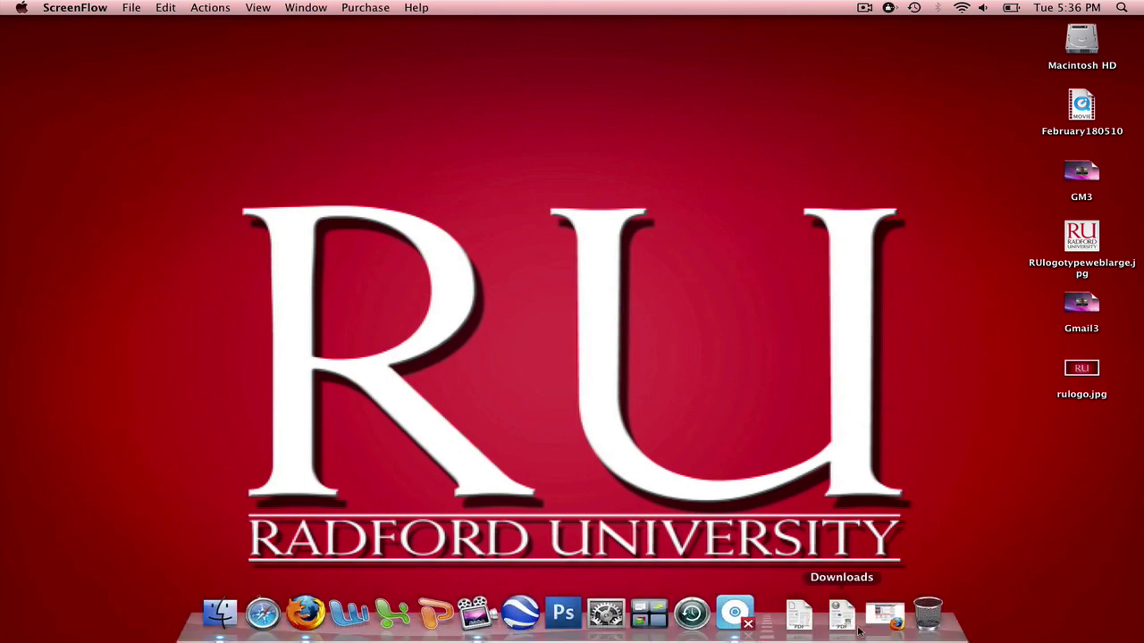
{"action": "left_click", "coordinate": [884, 618]}
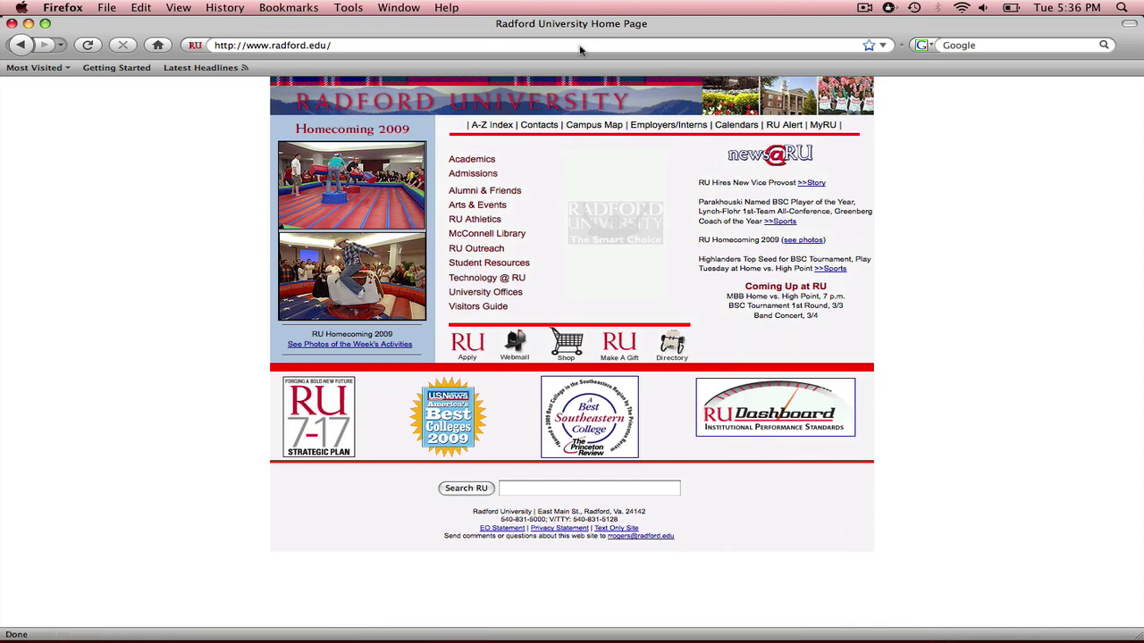
{"action": "left_click", "coordinate": [579, 44]}
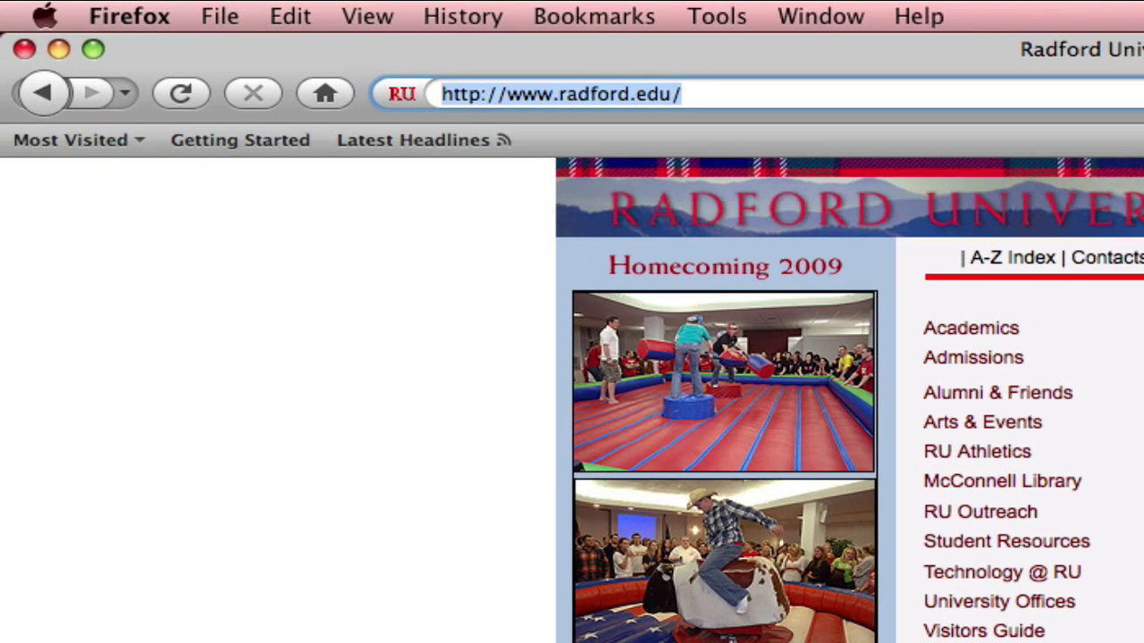
{"action": "type", "text": "www."}
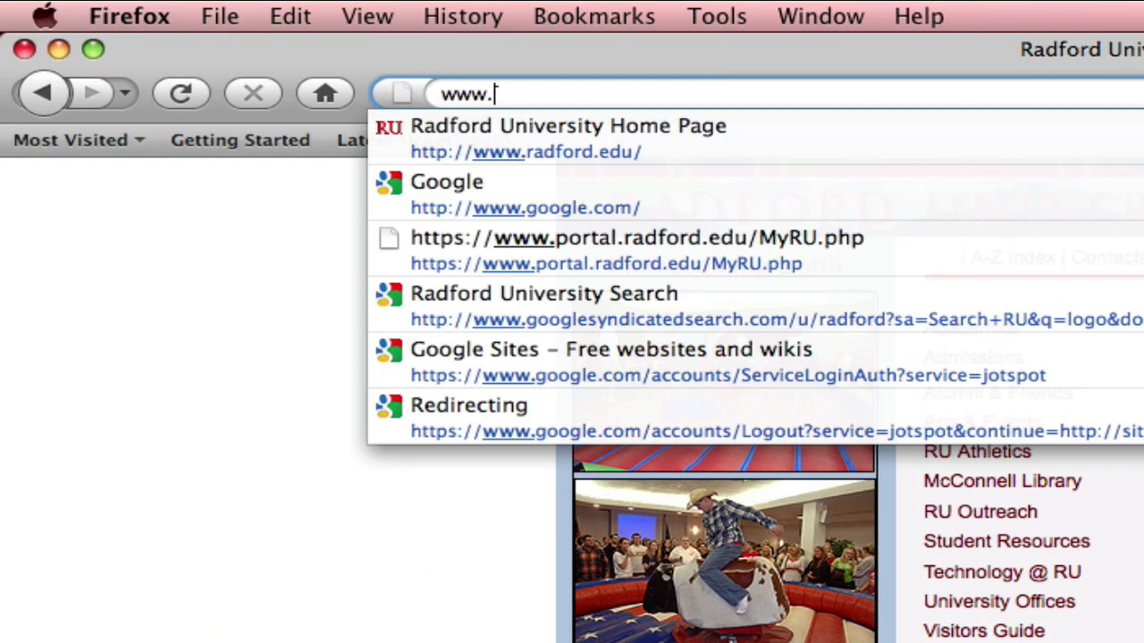
{"action": "type", "text": "google.co"}
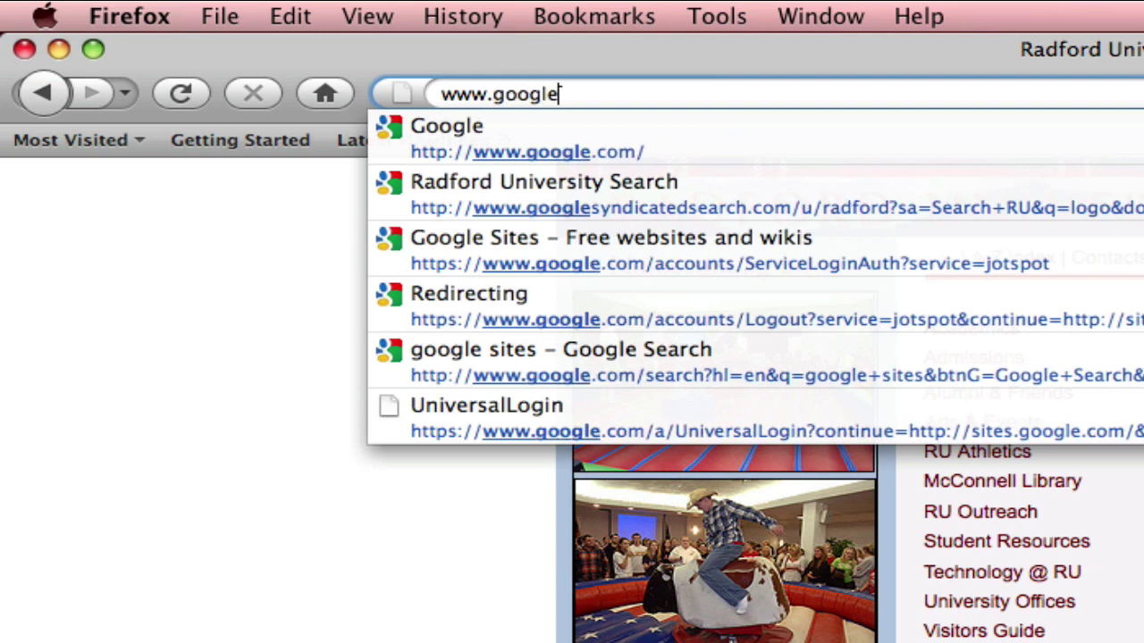
{"action": "type", "text": "m"}
{"action": "key", "text": "Return"}
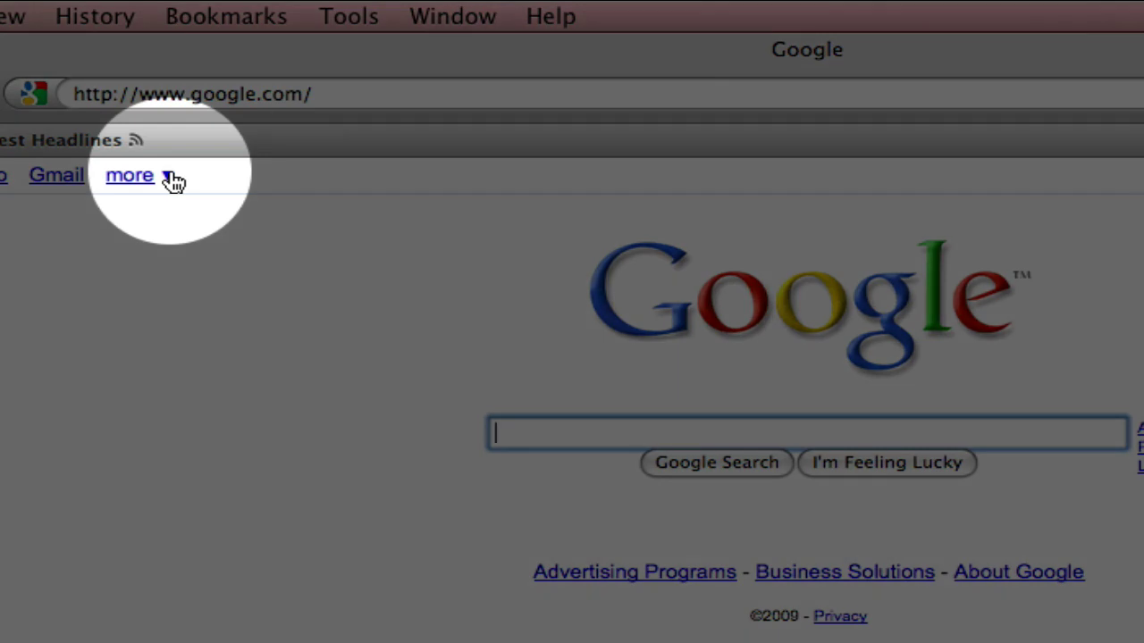
Search Google for "google sites" and open the "Google Sites - Free websites and wikis" result.
{"action": "left_click", "coordinate": [169, 178]}
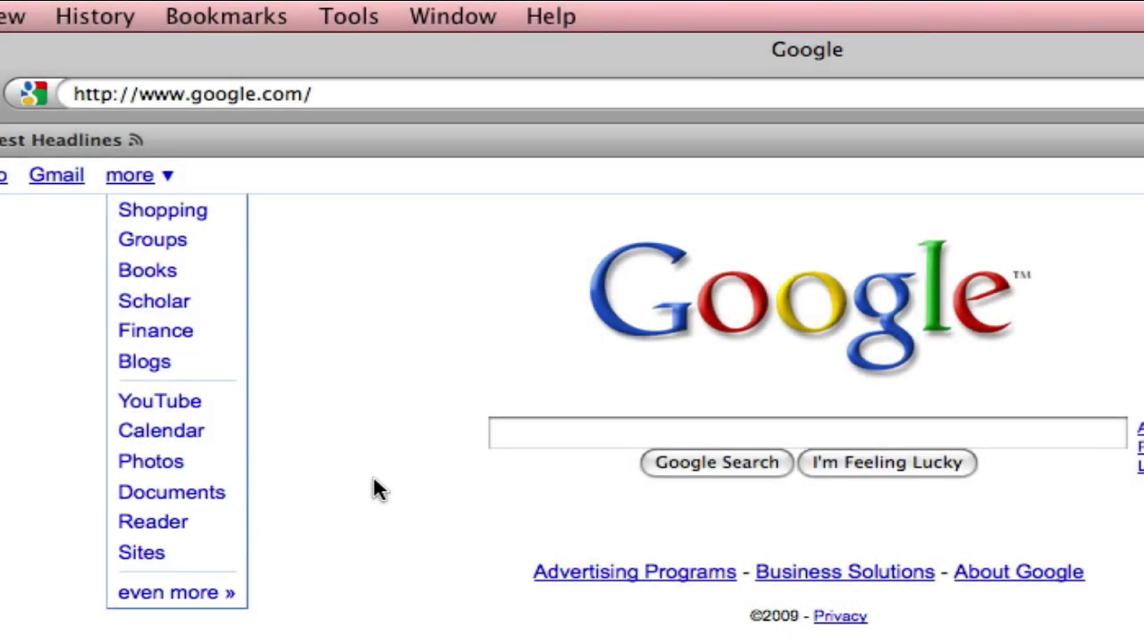
{"action": "left_click", "coordinate": [522, 437]}
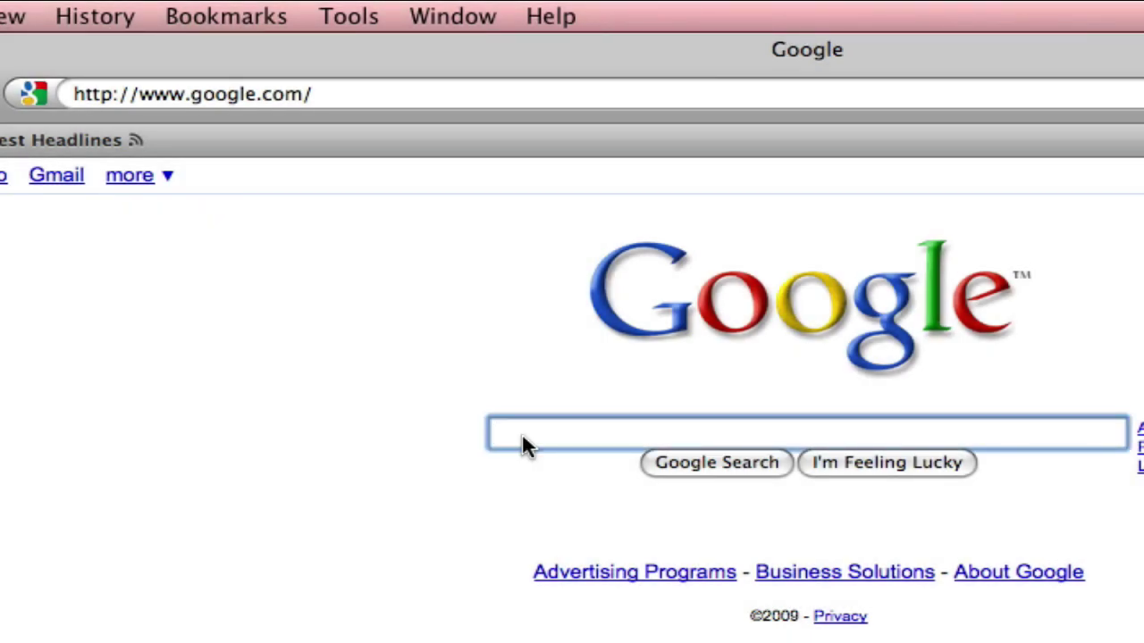
{"action": "type", "text": "google"}
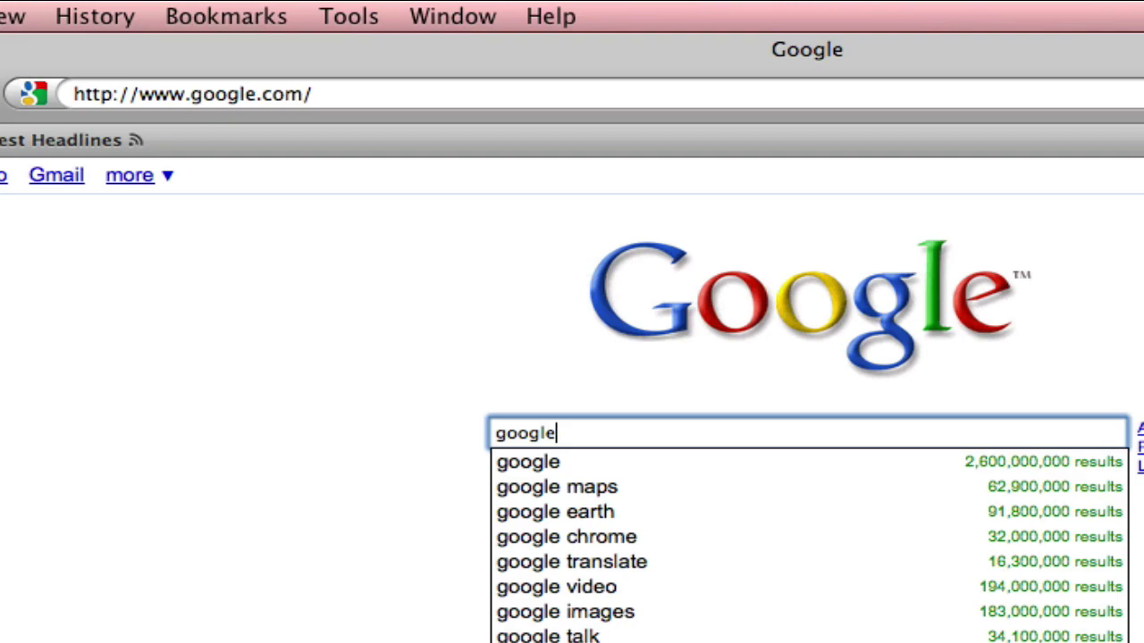
{"action": "type", "text": " sites"}
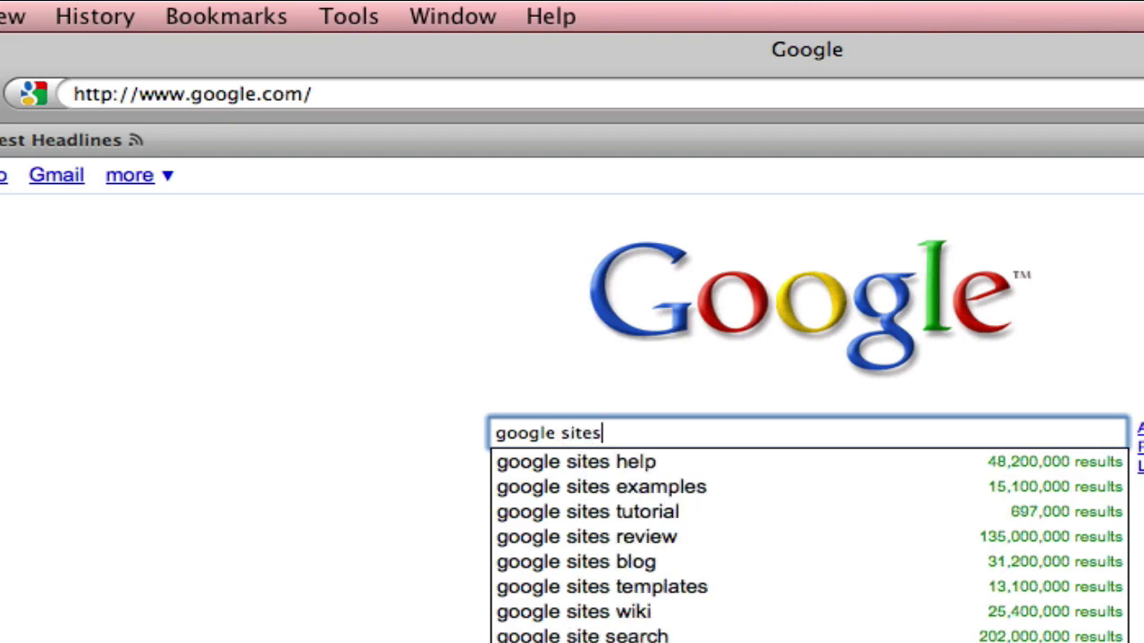
{"action": "key", "text": "Return"}
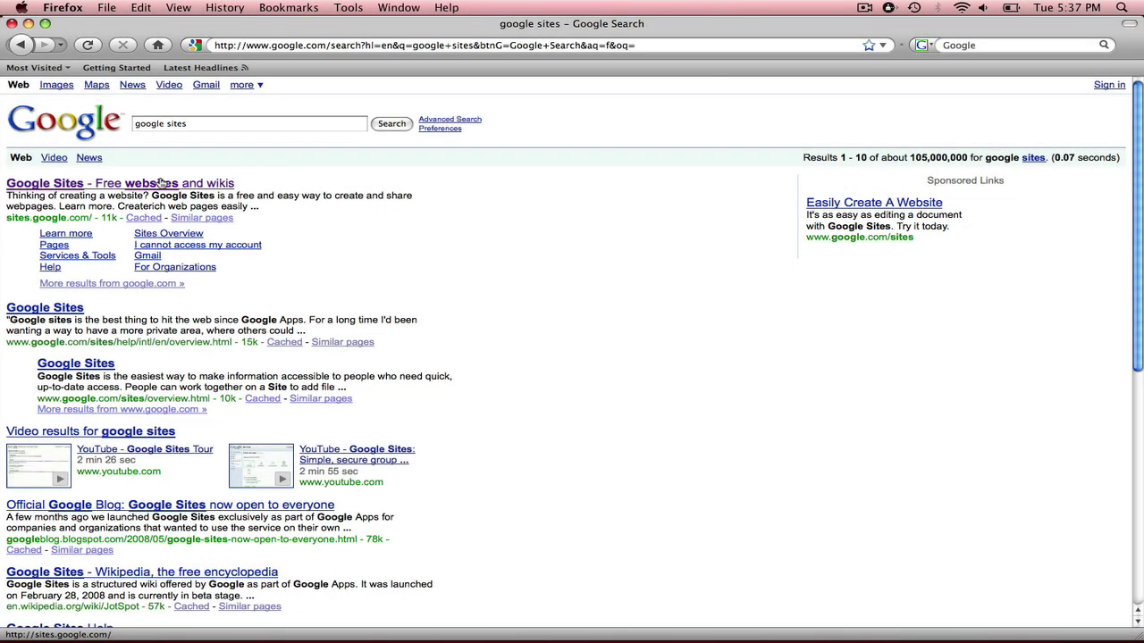
{"action": "left_click", "coordinate": [161, 182]}
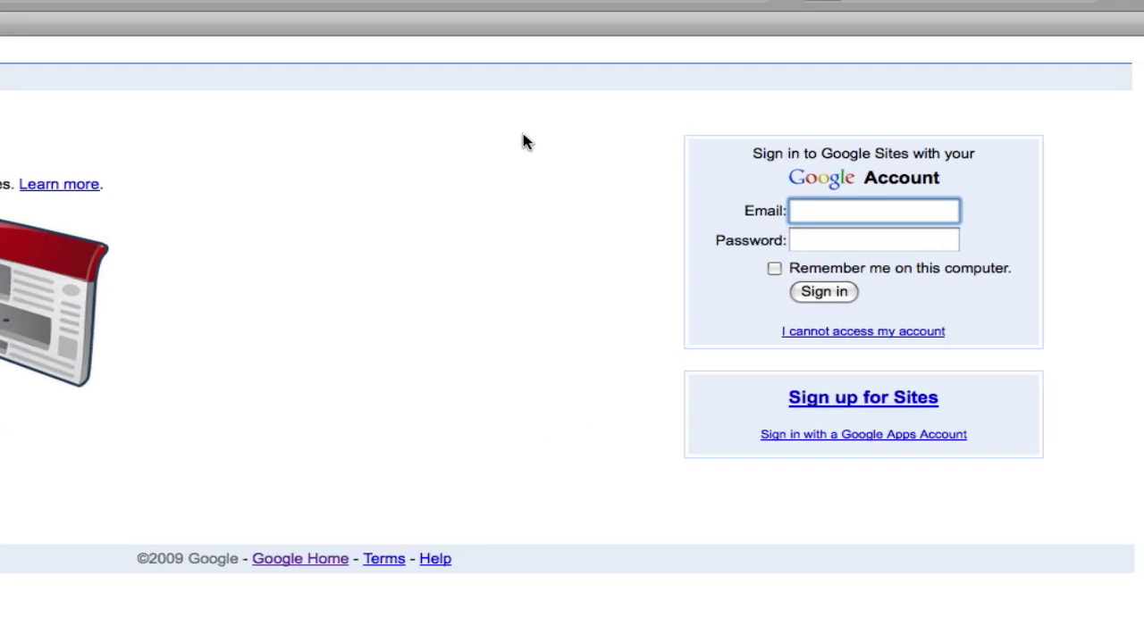
Sign in to Google Sites with the account's e-mail name and password.
{"action": "type", "text": "b"}
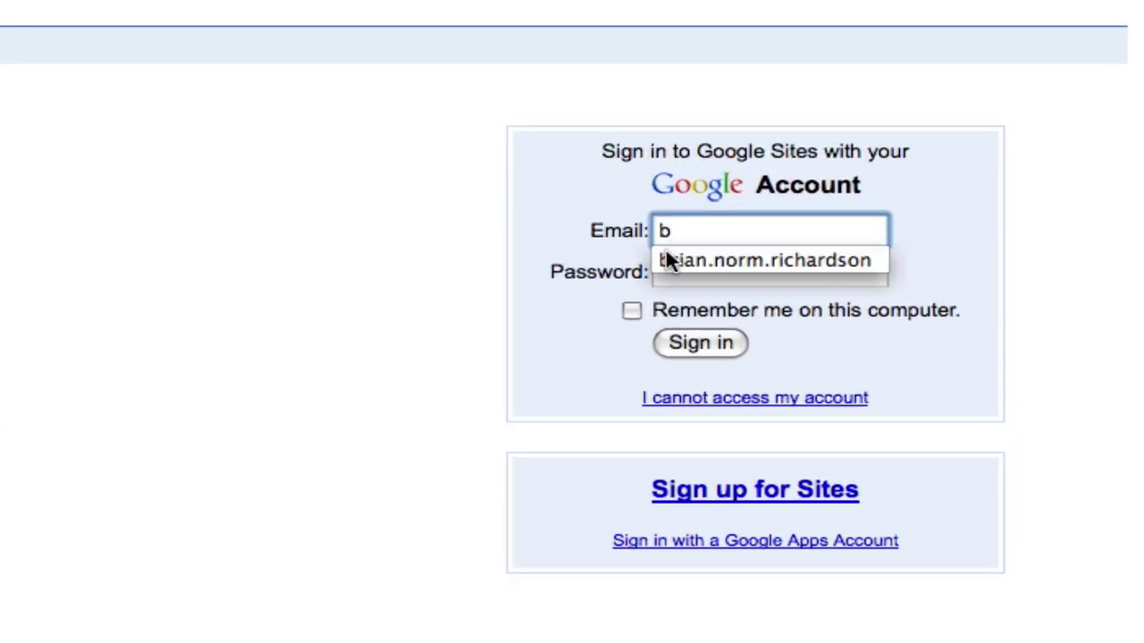
{"action": "left_click", "coordinate": [805, 259]}
{"action": "left_click", "coordinate": [804, 281]}
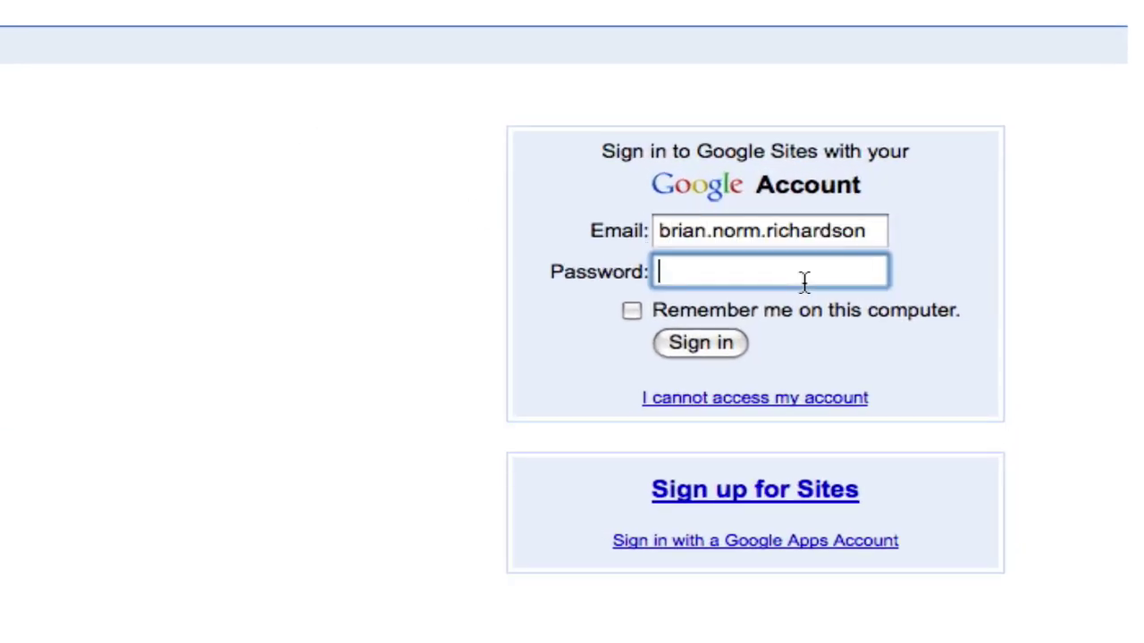
{"action": "type", "text": "********"}
{"action": "left_click", "coordinate": [695, 346]}
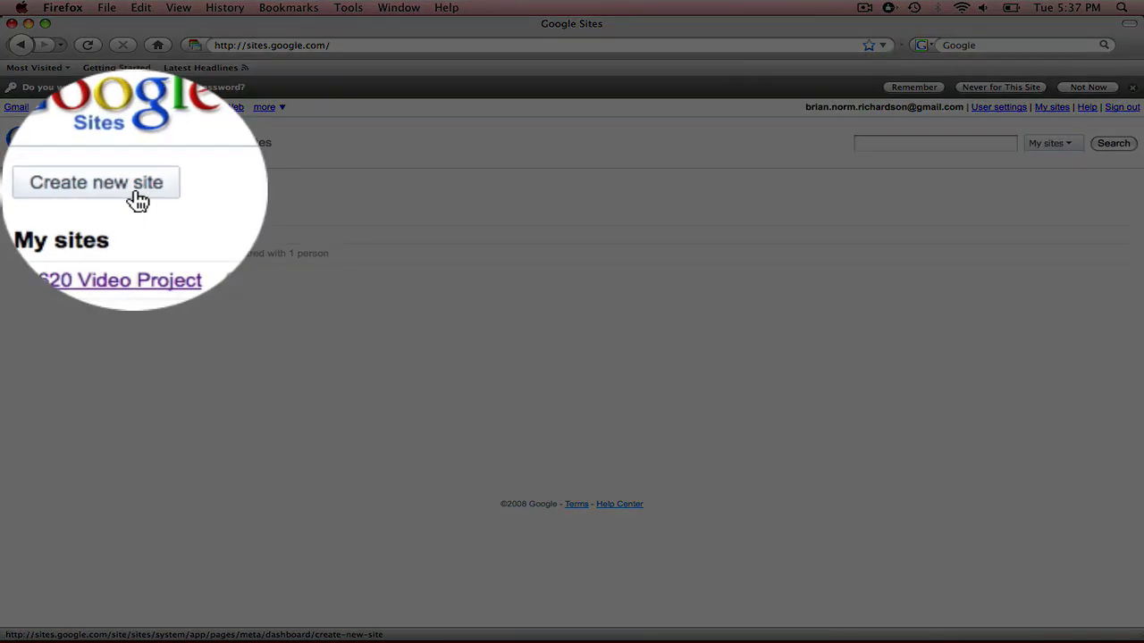
Start a new site named "My biology class" with the site description "education".
{"action": "left_click", "coordinate": [76, 192]}
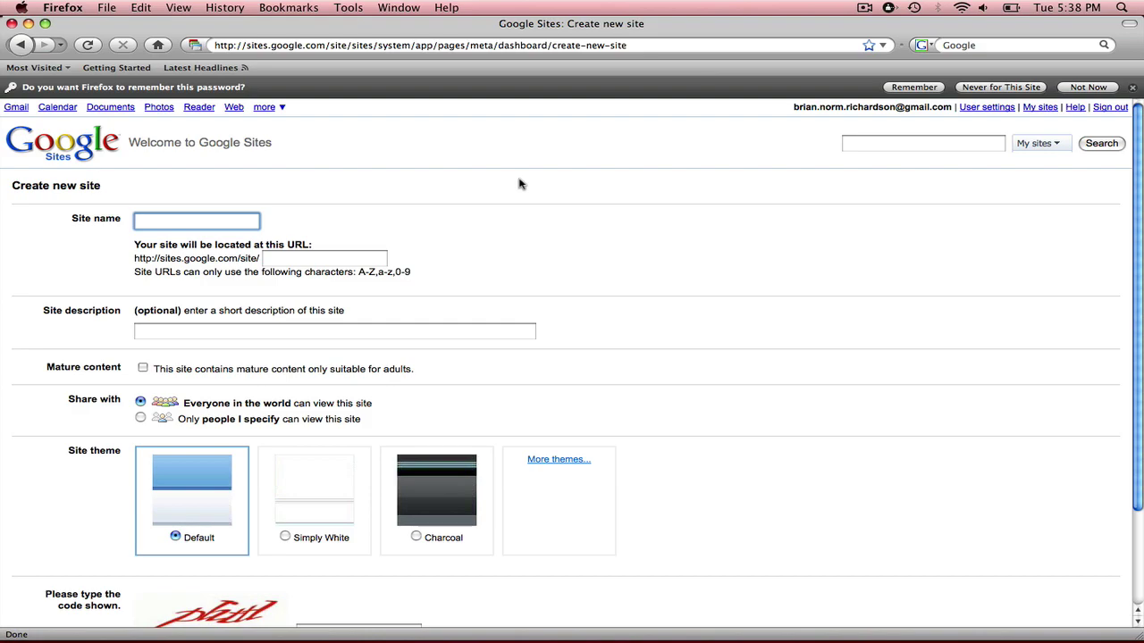
{"action": "type", "text": "My bi"}
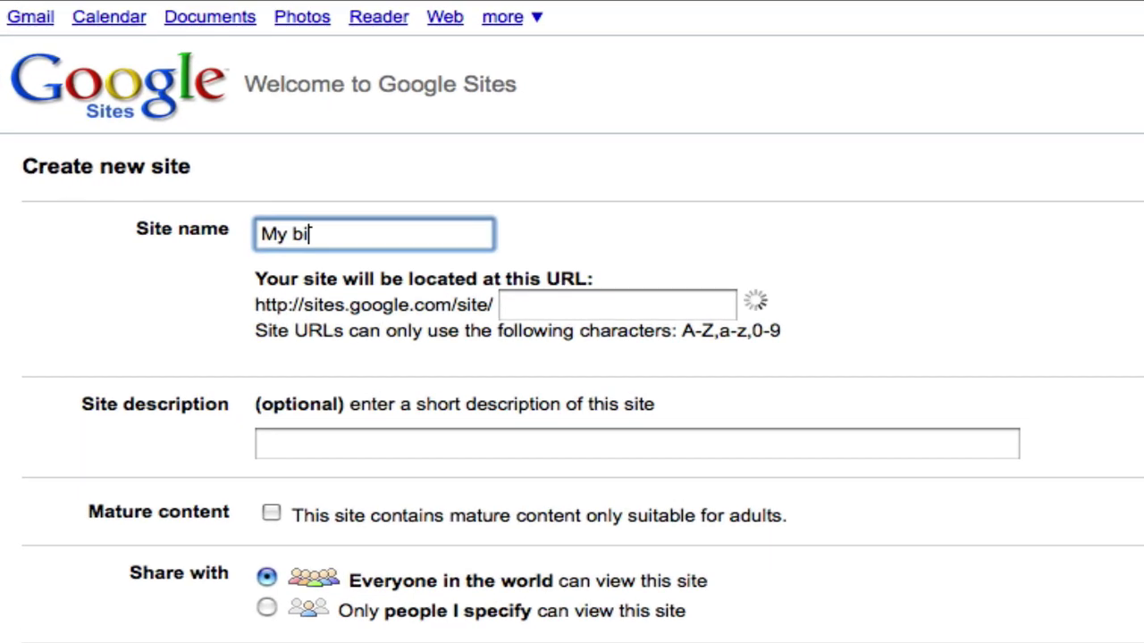
{"action": "type", "text": "ology cla"}
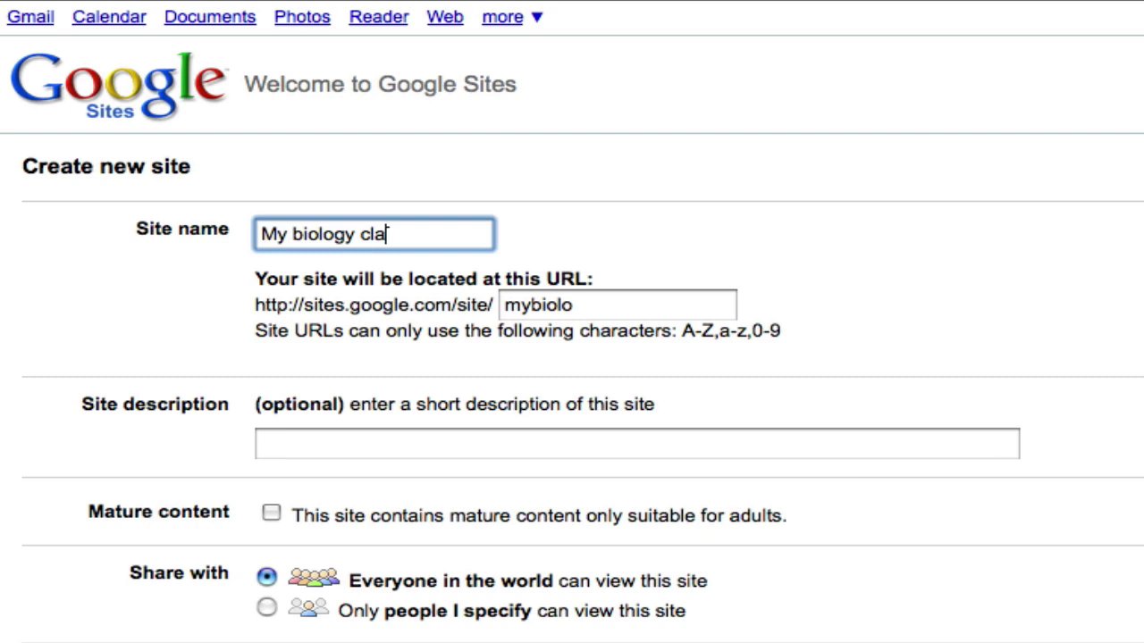
{"action": "type", "text": "ss"}
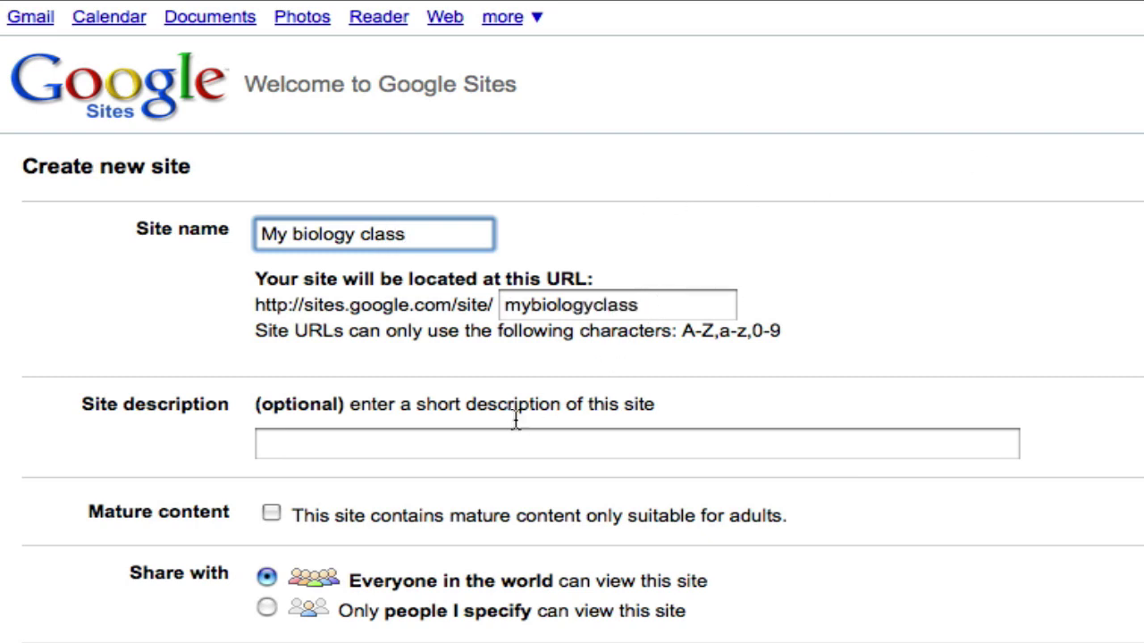
{"action": "left_click", "coordinate": [511, 445]}
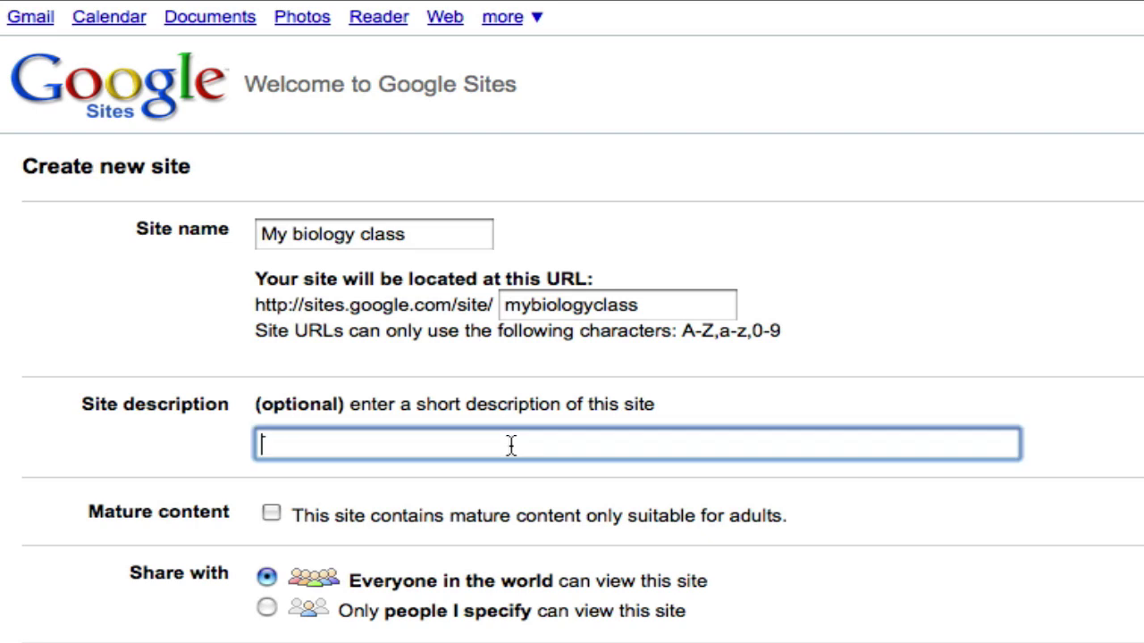
{"action": "type", "text": "education"}
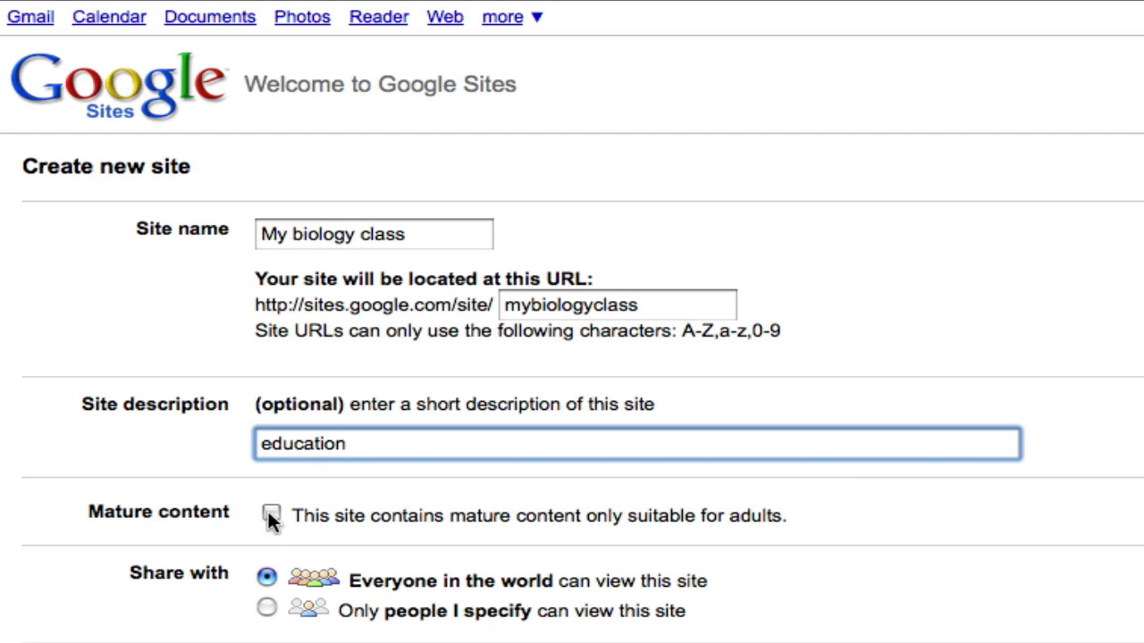
Share the new site only with specified people and choose the Horizon theme from the additional themes.
{"action": "left_click", "coordinate": [268, 610]}
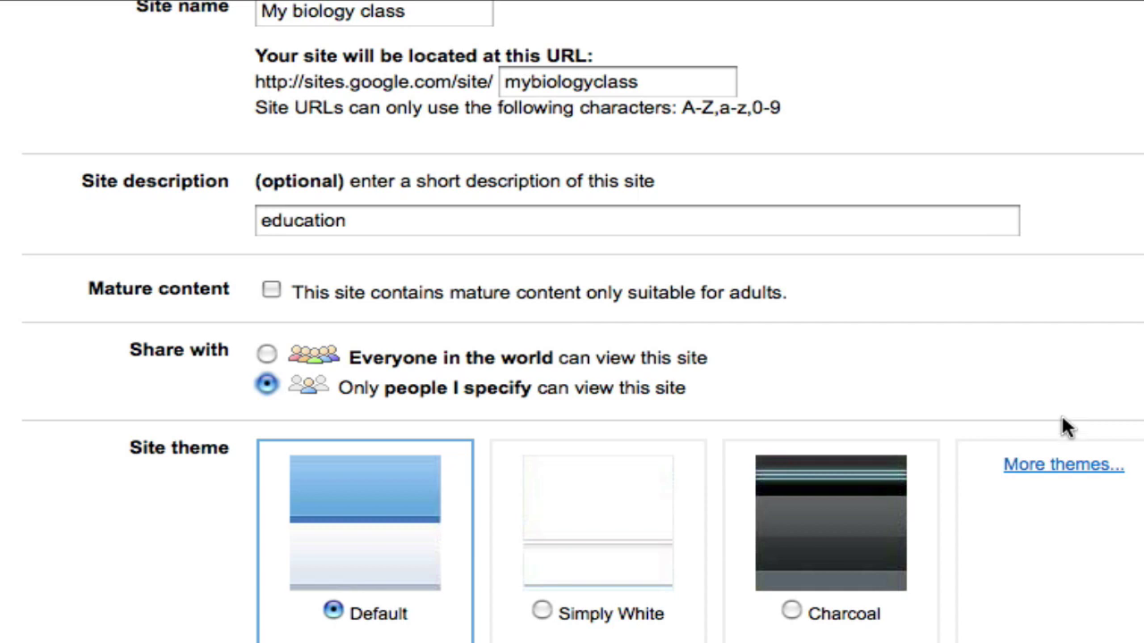
{"action": "left_click", "coordinate": [1069, 470]}
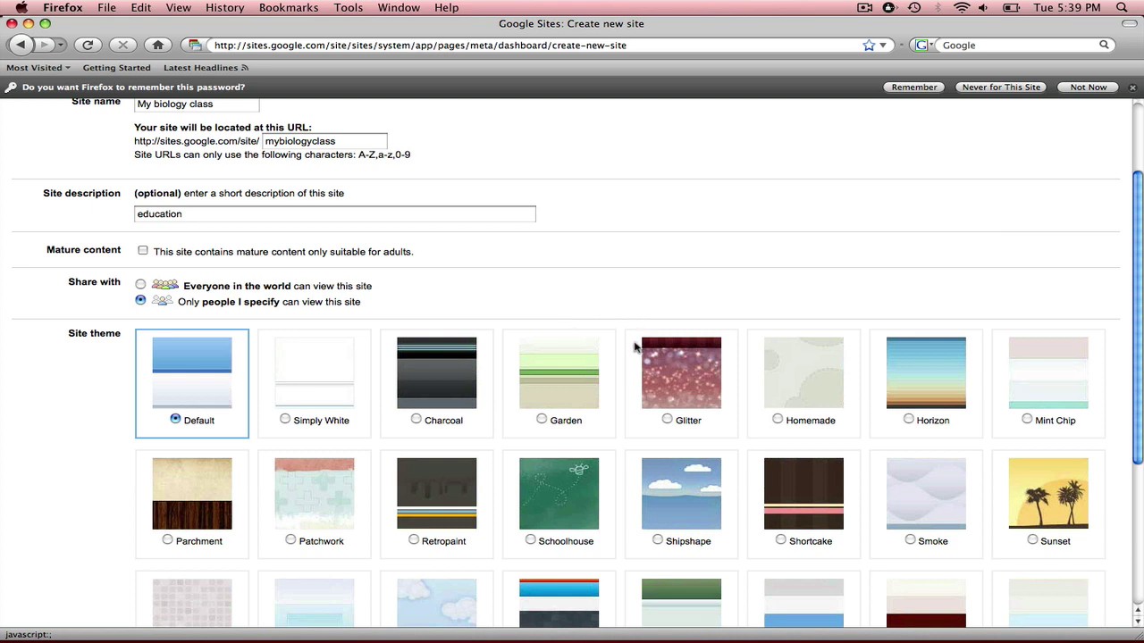
{"action": "left_click", "coordinate": [909, 419]}
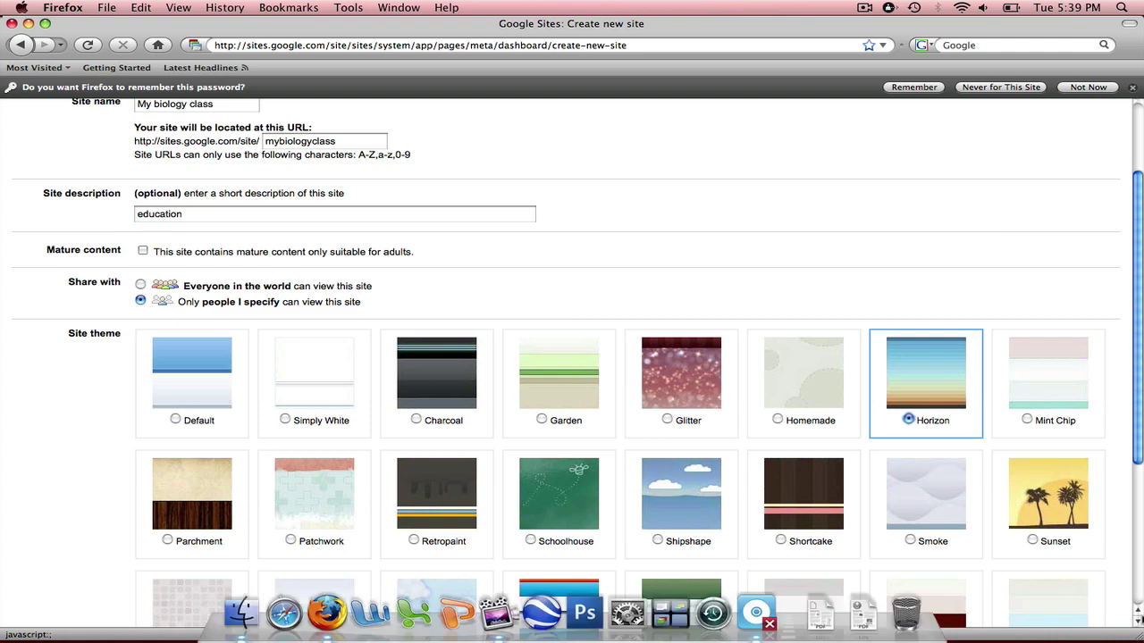
Enter the displayed verification code and submit the new site, retyping the replacement code for a second submission.
{"action": "left_click", "coordinate": [1138, 622]}
{"action": "left_click", "coordinate": [1138, 622]}
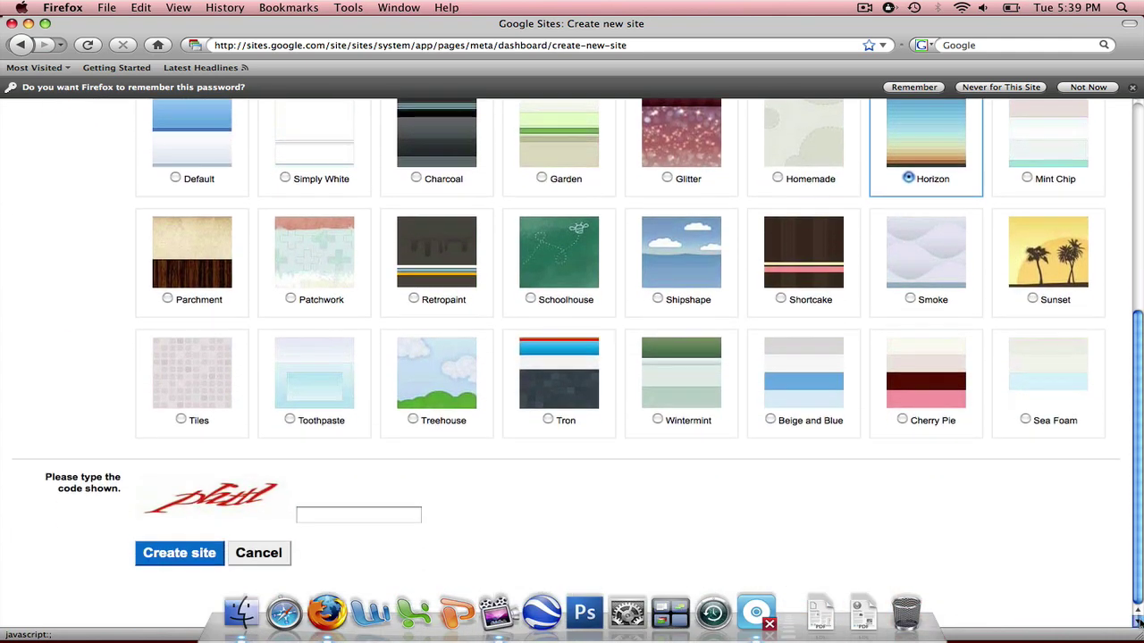
{"action": "left_click", "coordinate": [362, 512]}
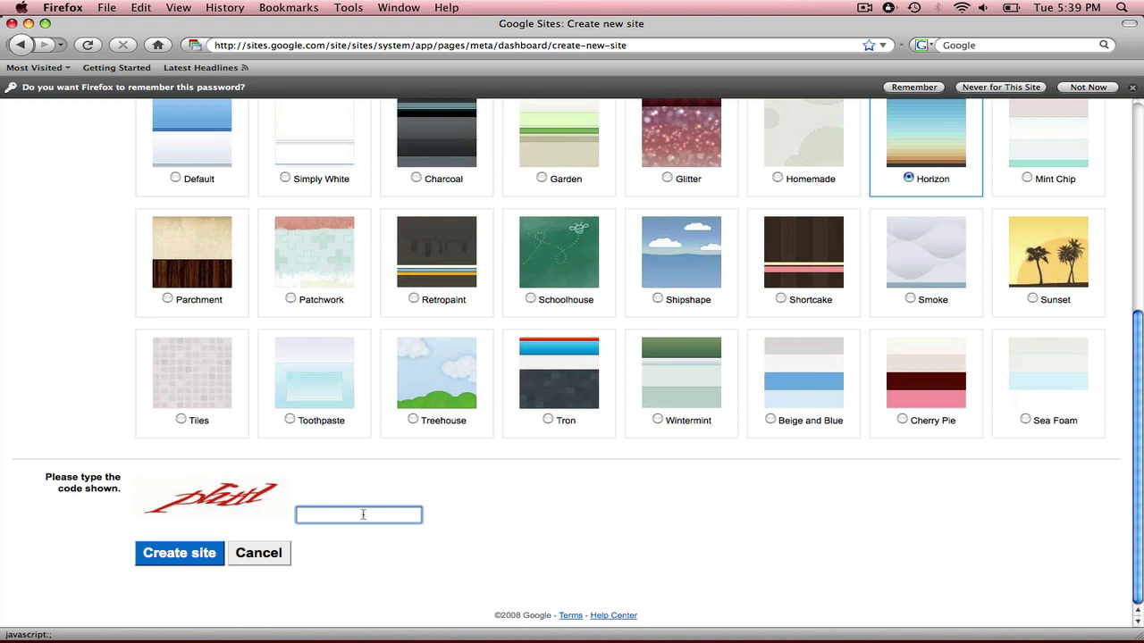
{"action": "type", "text": "plittl"}
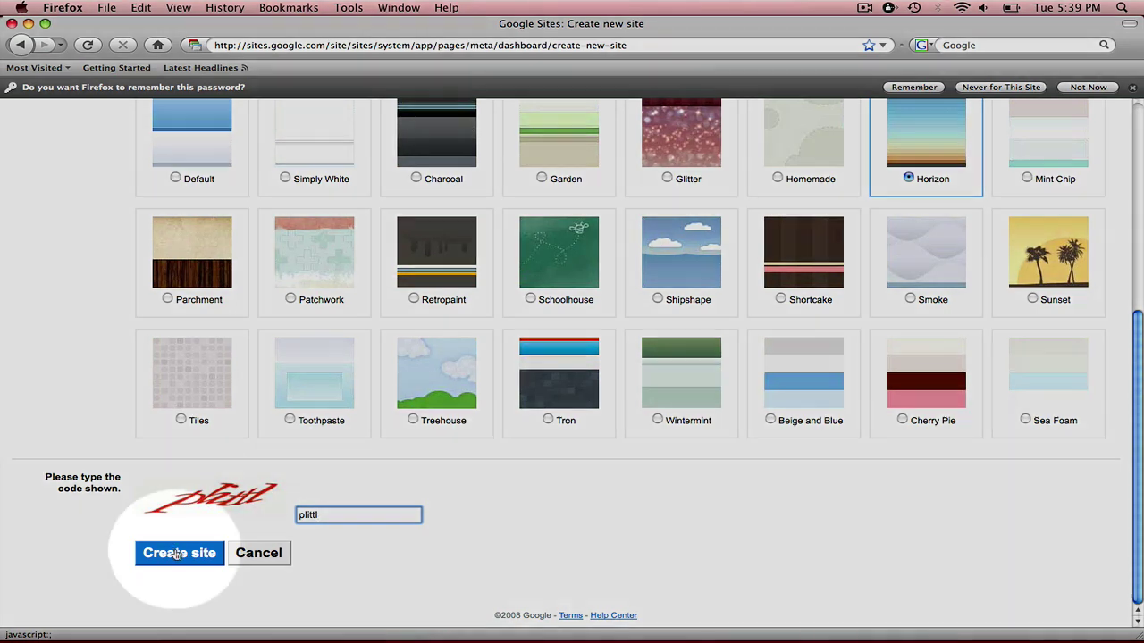
{"action": "left_click", "coordinate": [177, 554]}
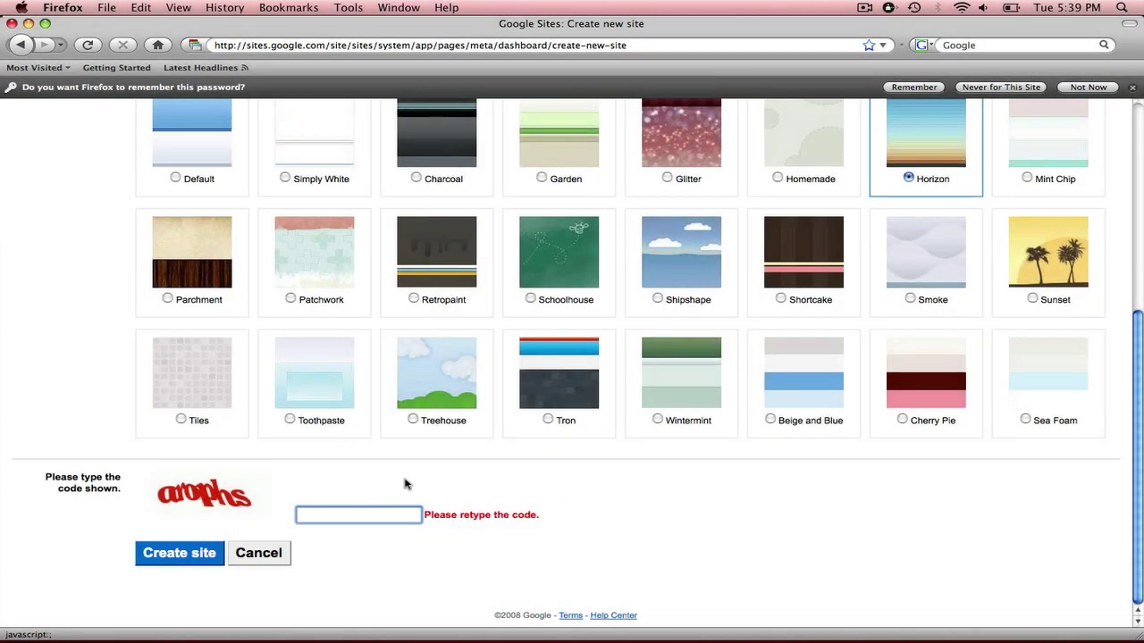
{"action": "type", "text": "arophs"}
{"action": "left_click", "coordinate": [203, 562]}
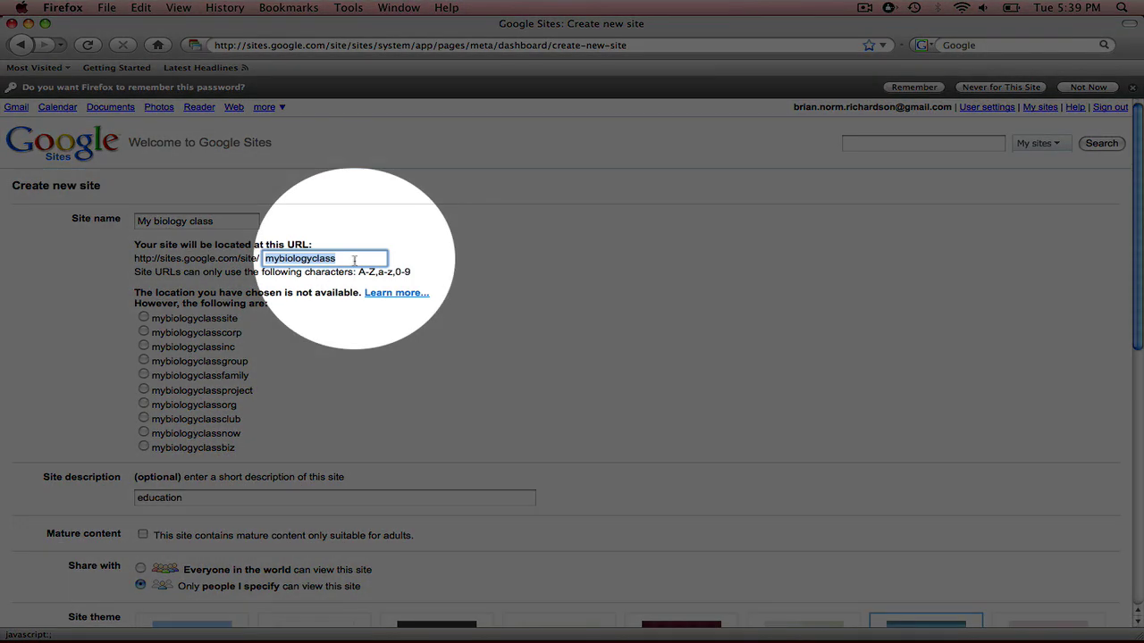
Change the site name to the owner's first name followed by "'s biology class" and submit the site for creation again.
{"action": "left_click", "coordinate": [230, 223]}
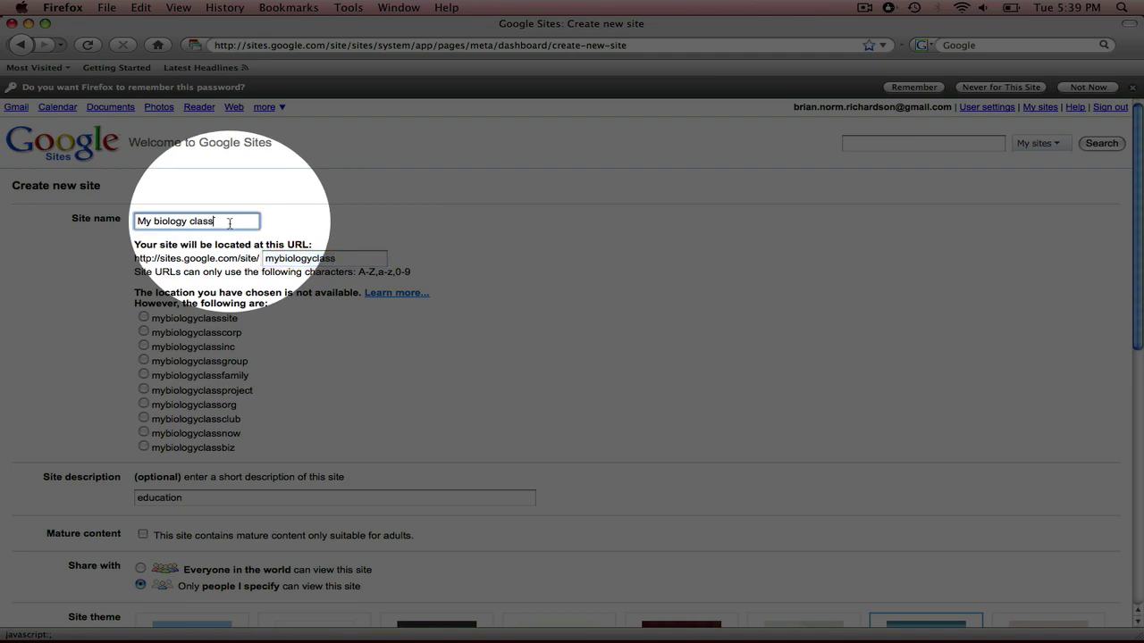
{"action": "key", "text": "BackSpace"}
{"action": "key", "text": "BackSpace"}
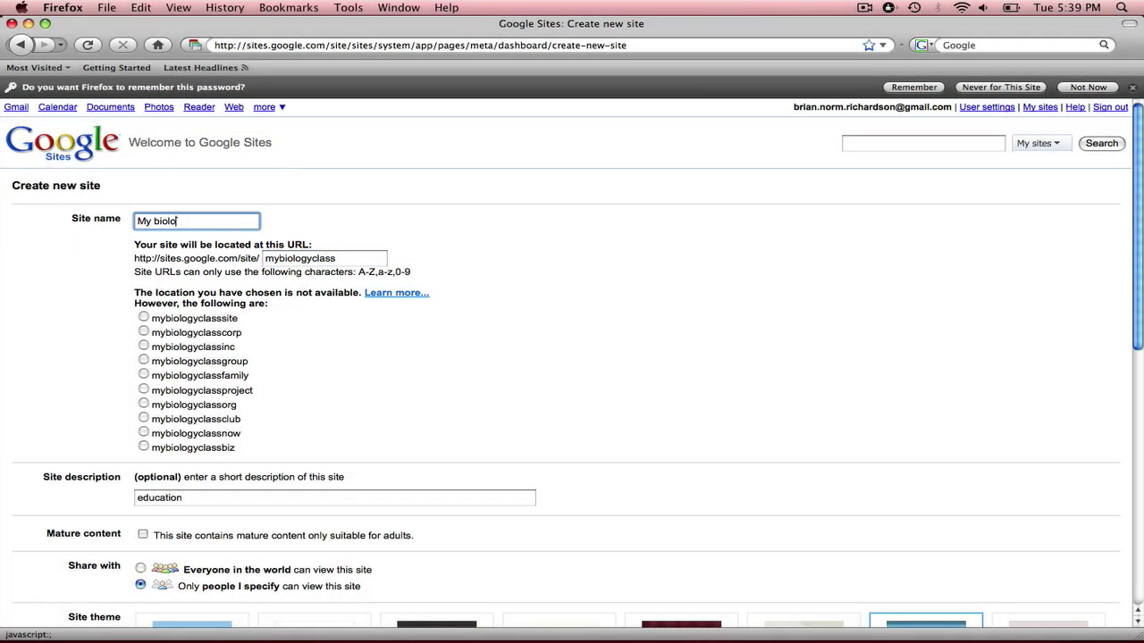
{"action": "key", "text": "BackSpace"}
{"action": "key", "text": "BackSpace"}
{"action": "key", "text": "BackSpace"}
{"action": "key", "text": "BackSpace"}
{"action": "key", "text": "BackSpace"}
{"action": "key", "text": "BackSpace"}
{"action": "key", "text": "BackSpace"}
{"action": "key", "text": "BackSpace"}
{"action": "type", "text": "b"}
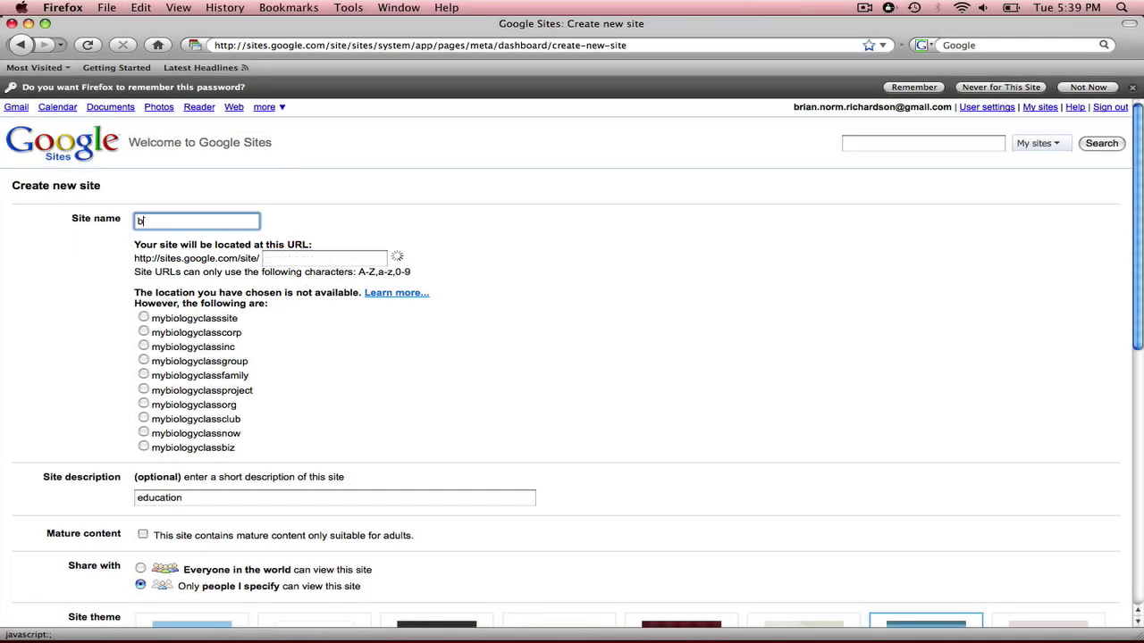
{"action": "type", "text": "ir"}
{"action": "type", "text": "ian's "}
{"action": "type", "text": "biol"}
{"action": "key", "text": "BackSpace"}
{"action": "key", "text": "BackSpace"}
{"action": "type", "text": "iology class"}
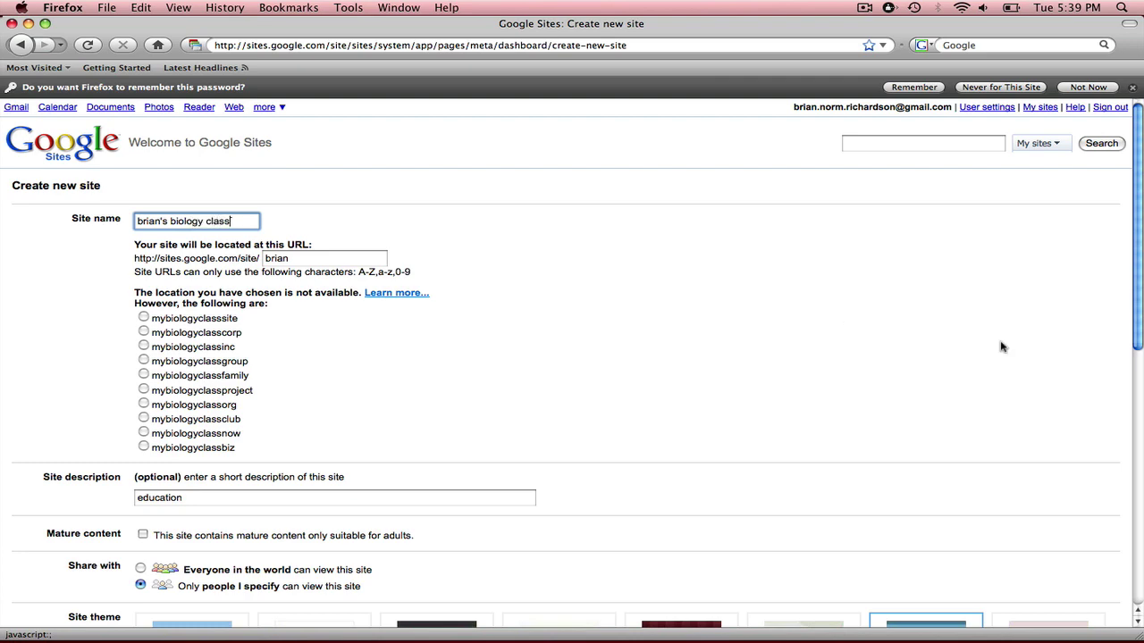
{"action": "left_click_drag", "start_coordinate": [1139, 338], "coordinate": [1139, 617]}
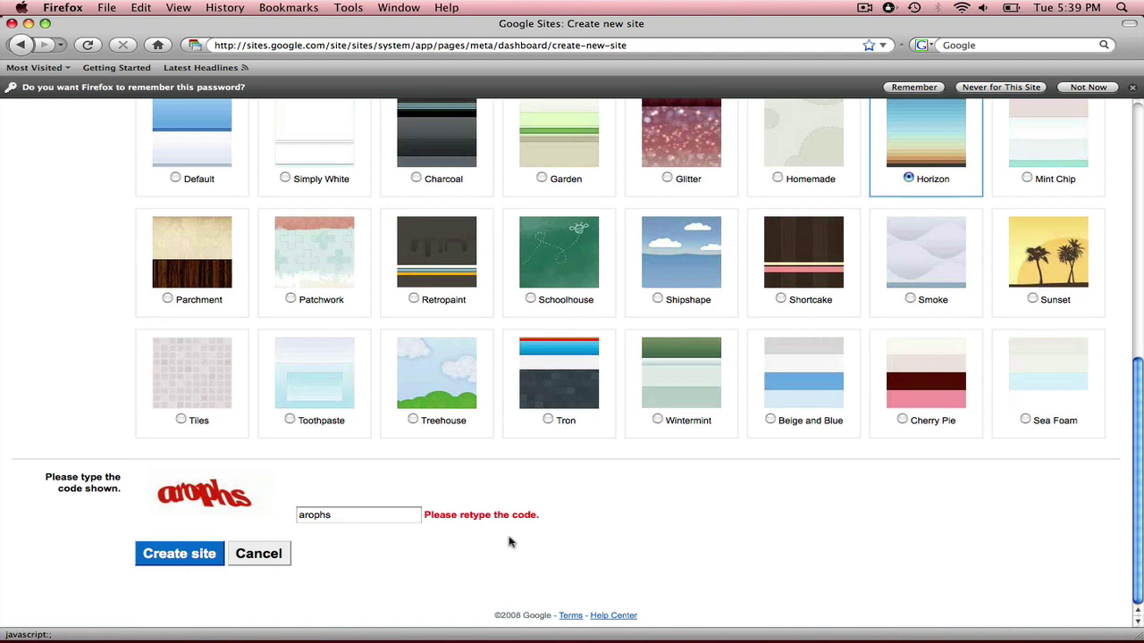
{"action": "left_click", "coordinate": [187, 556]}
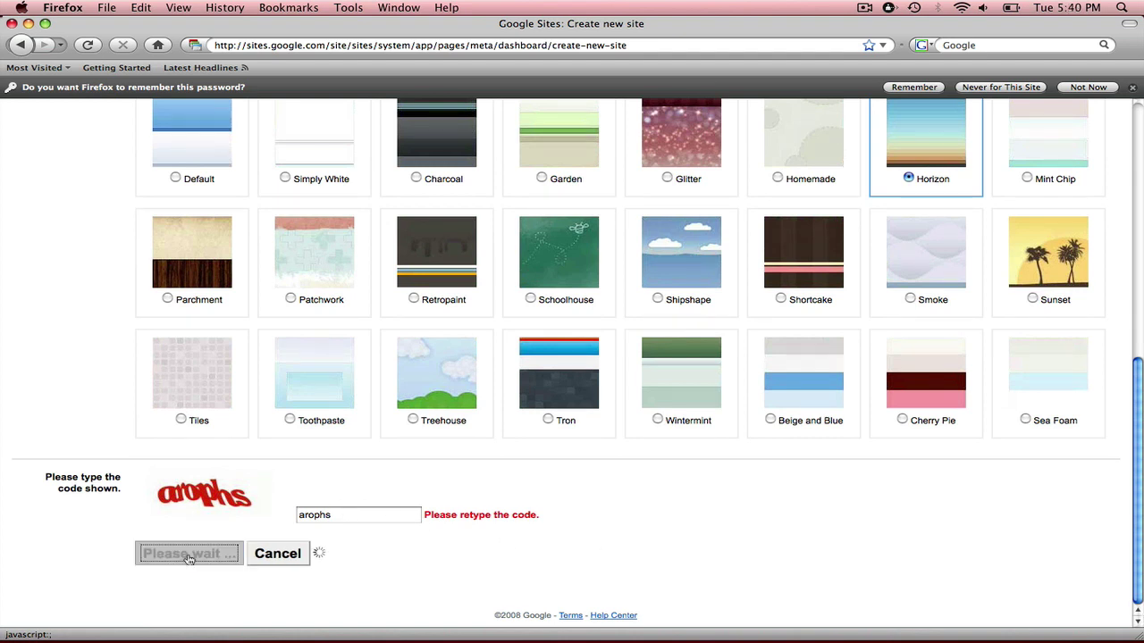